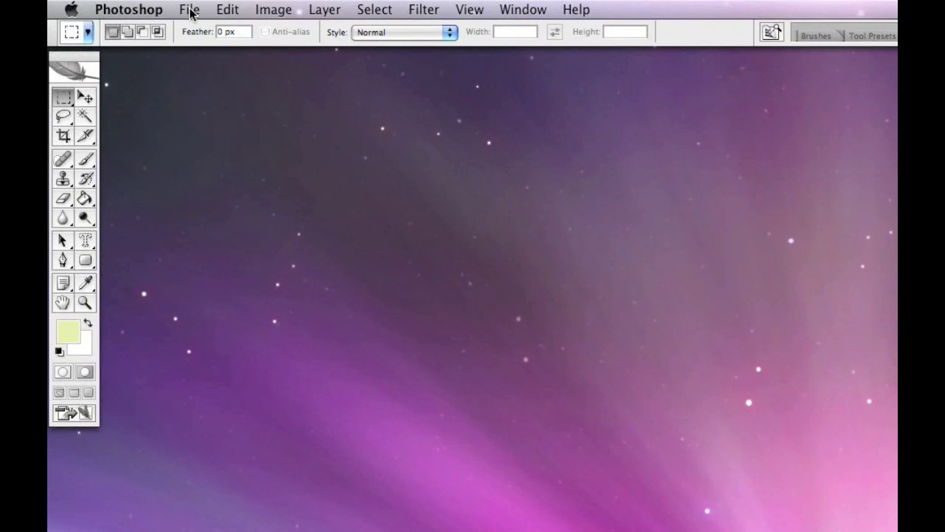
# Open the File menu to begin a new document
pyautogui.click(190, 13)
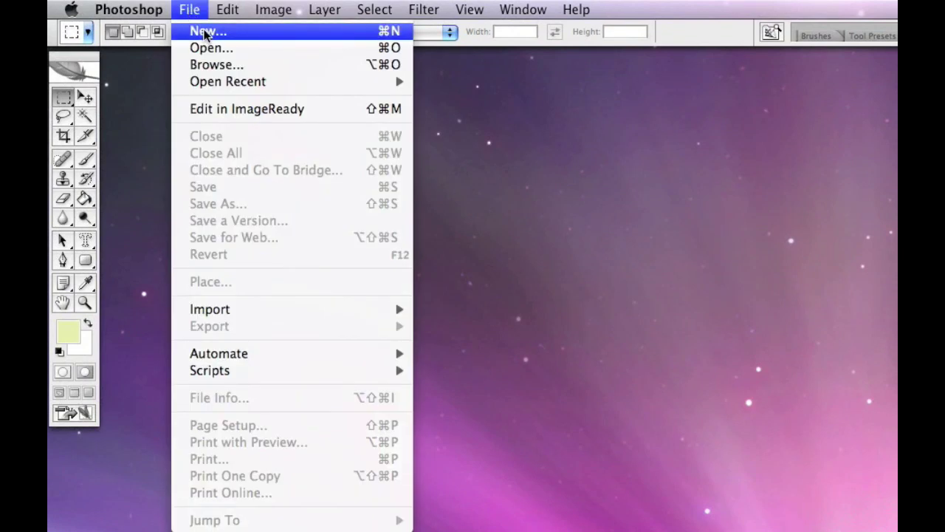
# Create a transparent document 'Mail template' at 740 × 1009 px and 72 ppi
pyautogui.click(206, 33)
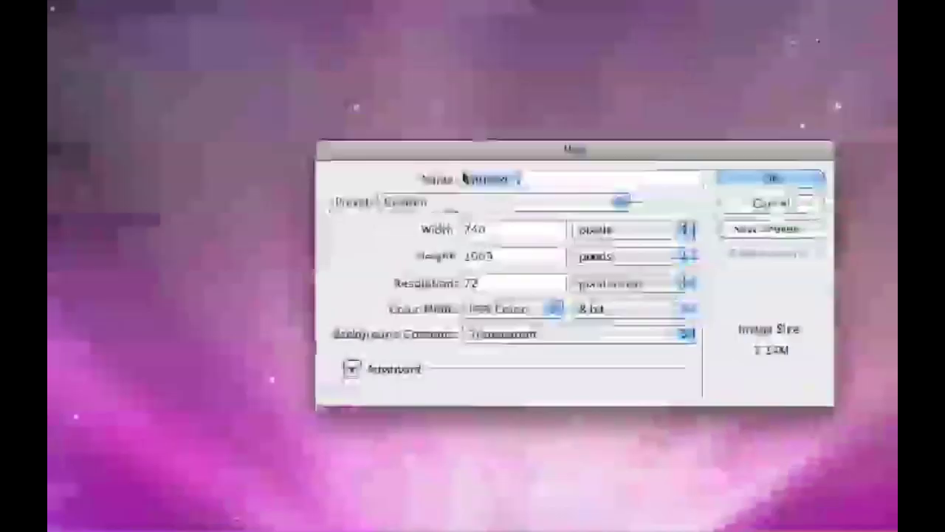
pyautogui.write('Ma')
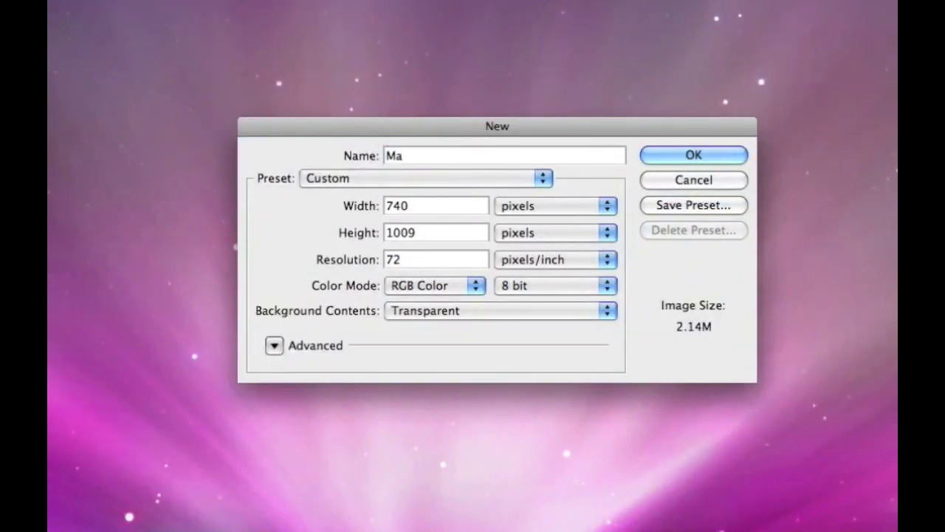
pyautogui.write('il template')
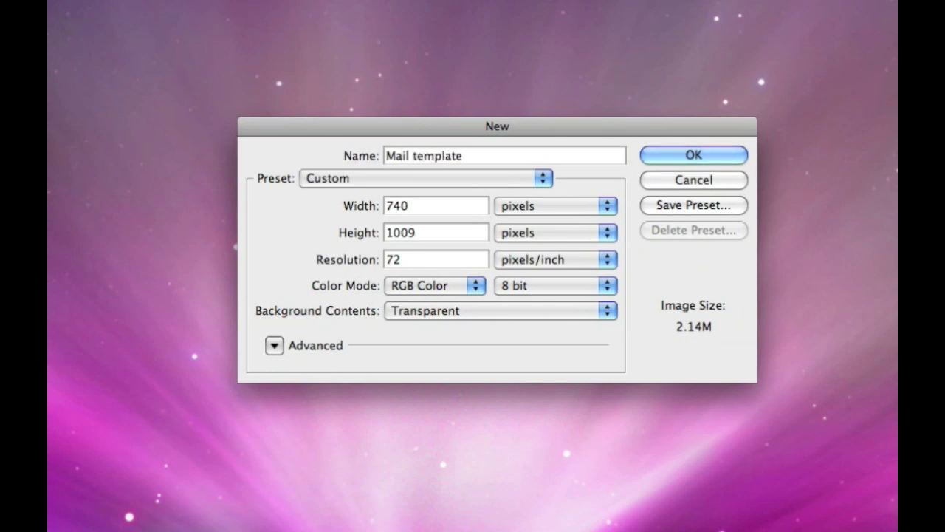
pyautogui.moveTo(411, 208); pyautogui.dragTo(385, 207)
pyautogui.click(388, 232)
pyautogui.moveTo(388, 232); pyautogui.dragTo(384, 260)
pyautogui.click(412, 259)
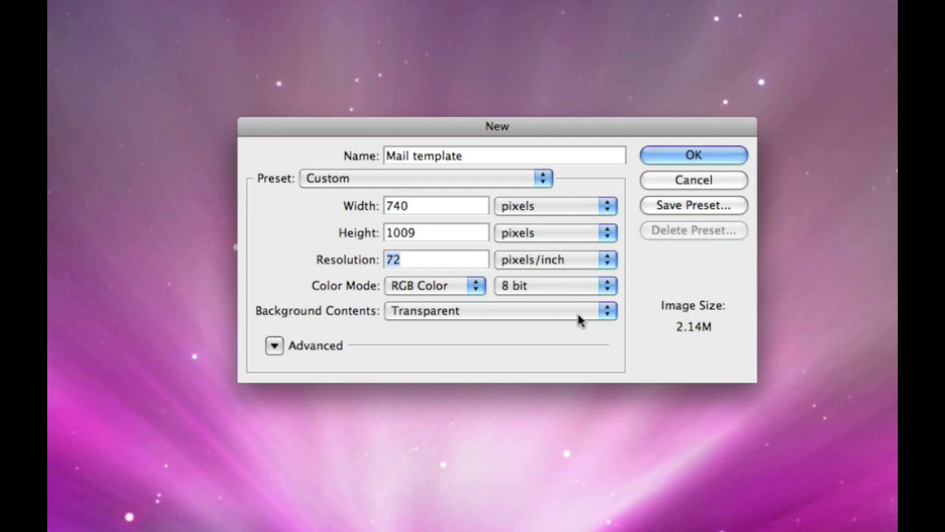
pyautogui.click(608, 314)
pyautogui.click(483, 315)
pyautogui.click(712, 157)
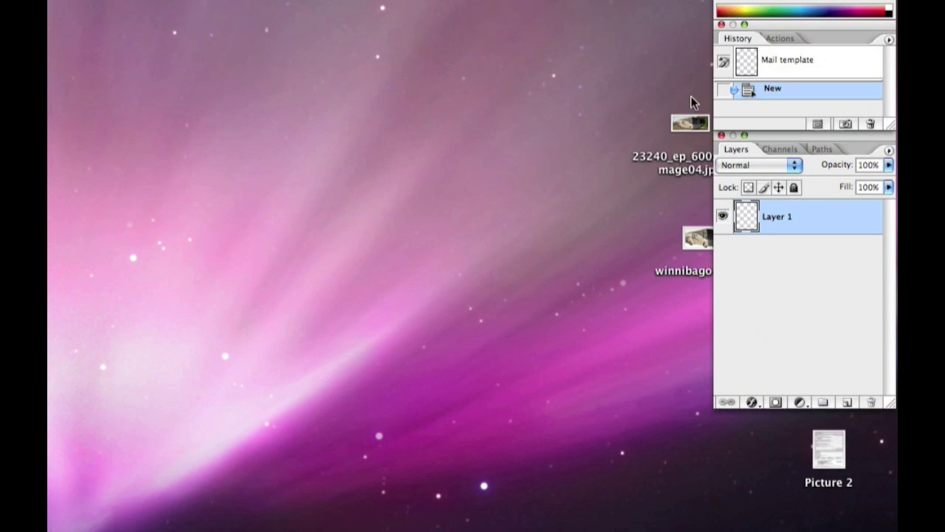
# Rename Layer 1 to 'BG' in the Layers panel
pyautogui.doubleClick(787, 220)
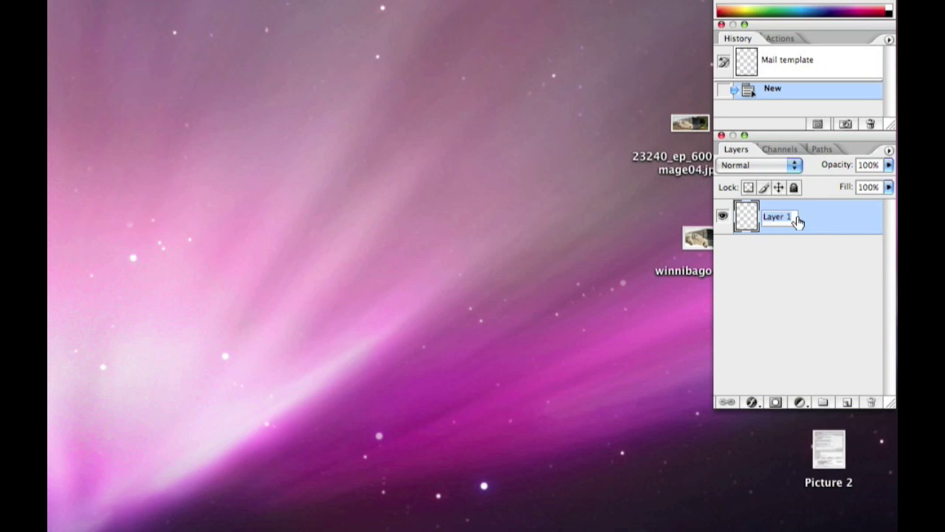
pyautogui.write('B')
pyautogui.write('G')
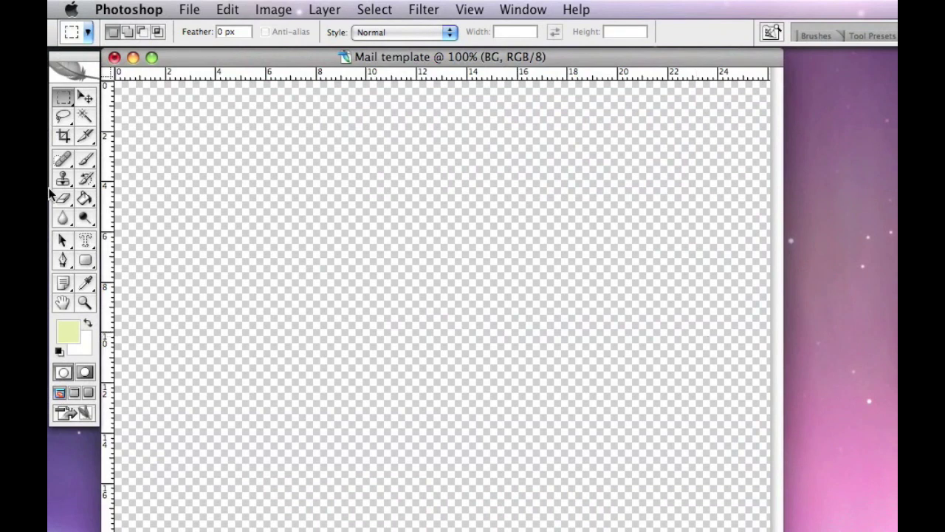
# Set the Paint Bucket to Pattern and load the Rock Patterns library
pyautogui.click(83, 197)
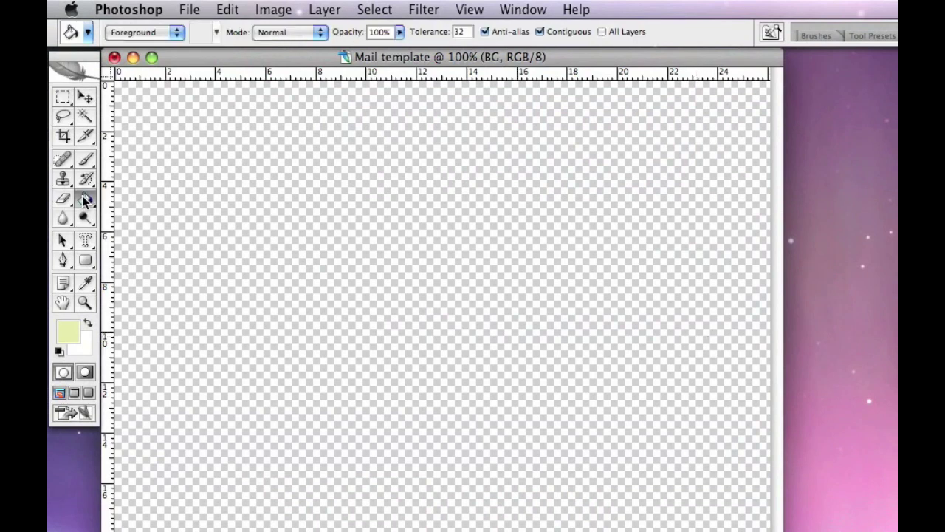
pyautogui.click(177, 35)
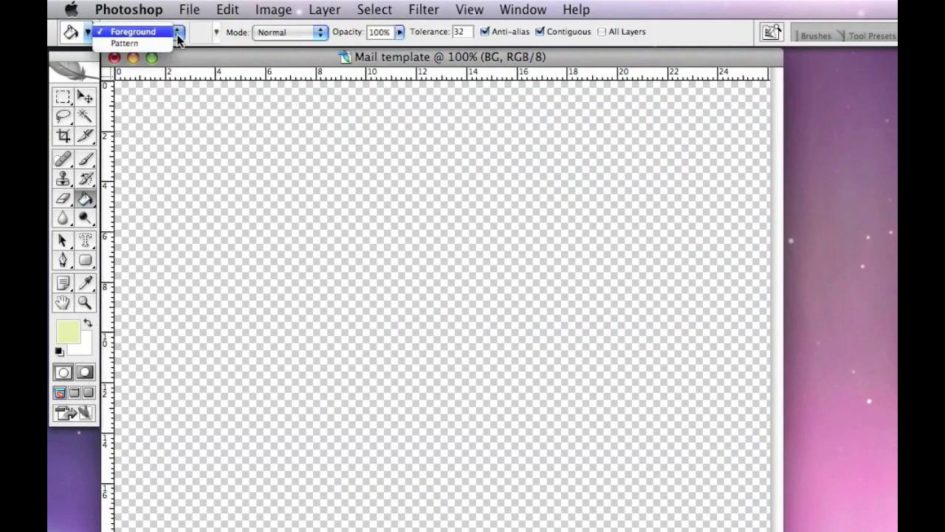
pyautogui.click(134, 44)
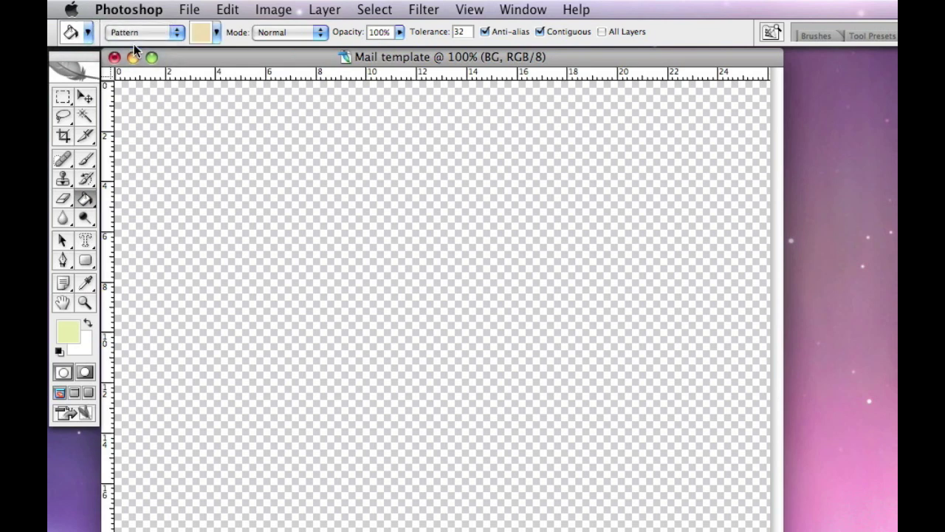
pyautogui.click(216, 32)
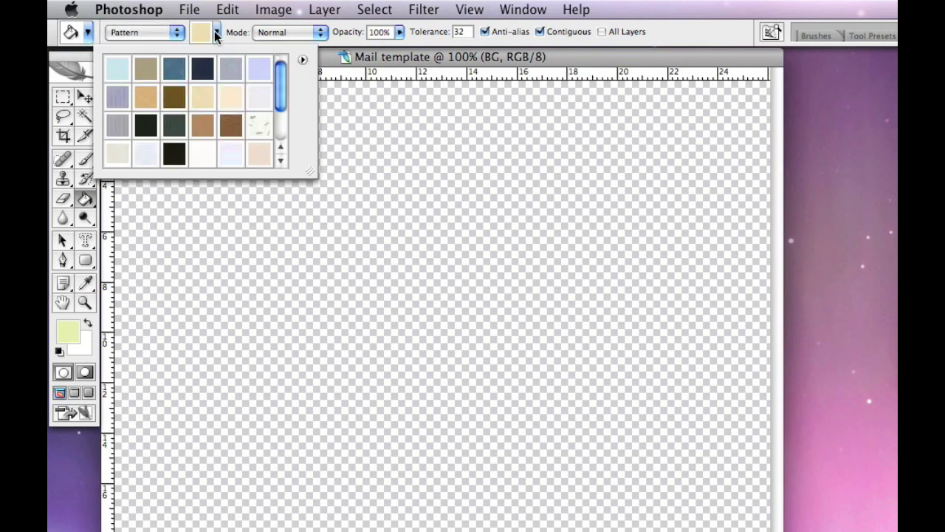
pyautogui.click(302, 61)
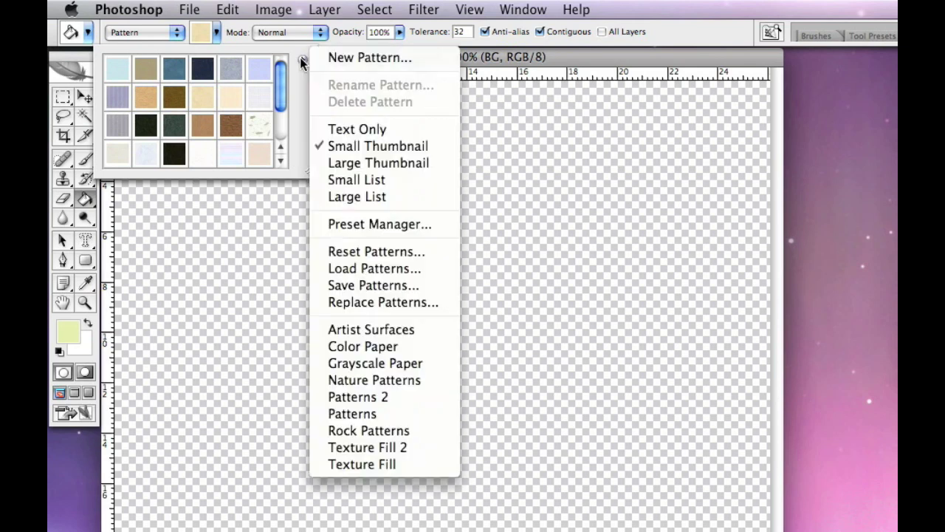
pyautogui.click(377, 431)
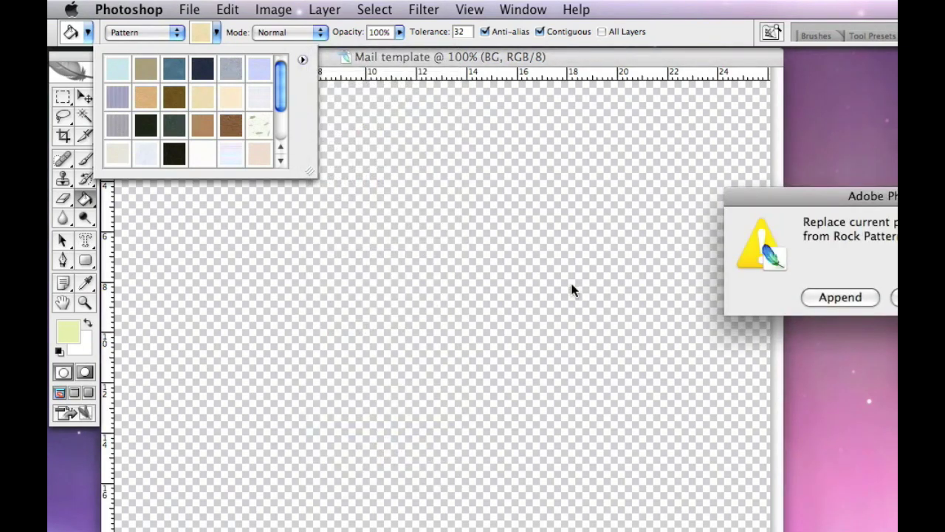
pyautogui.press('Return')
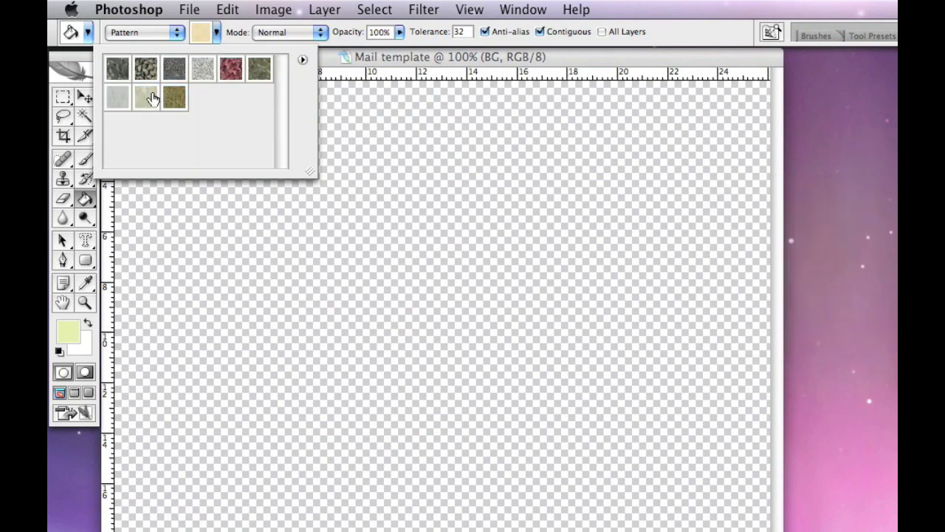
# Fill the whole BG layer with the first dark rock pattern
pyautogui.click(118, 72)
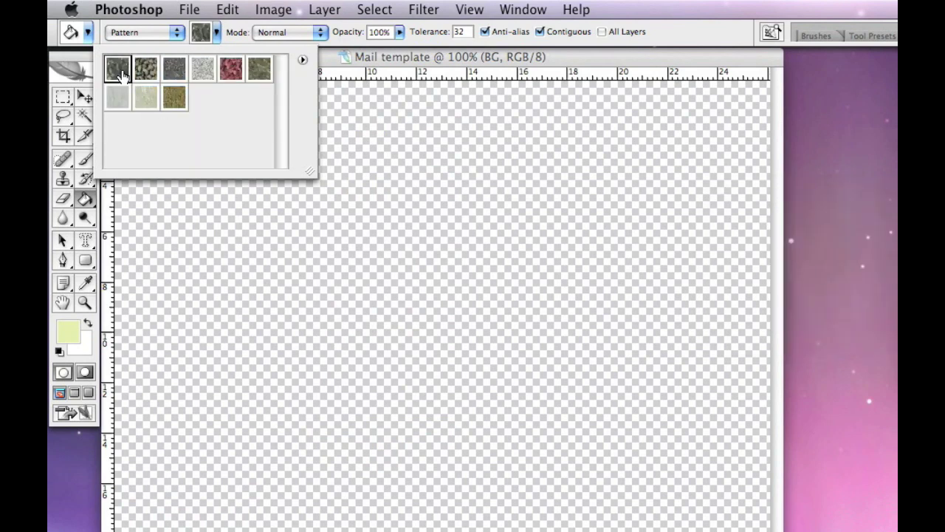
pyautogui.click(325, 62)
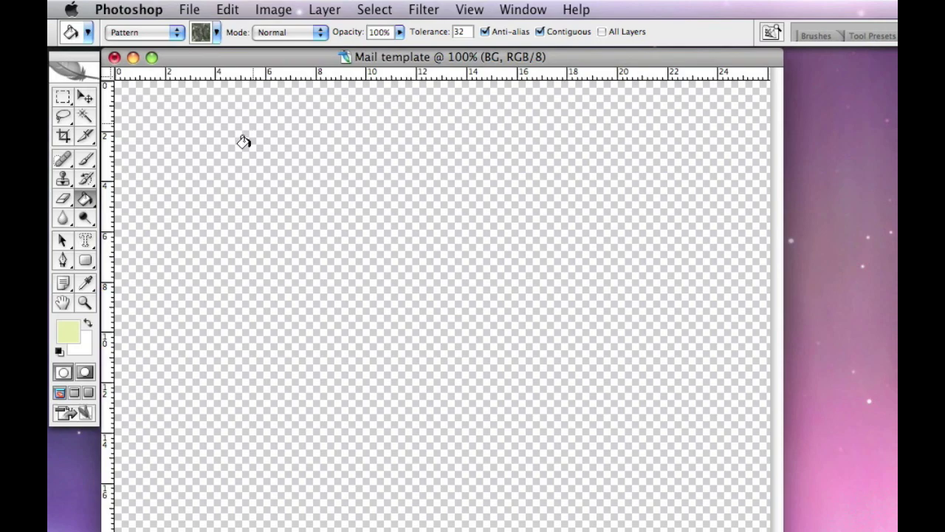
pyautogui.click(251, 198)
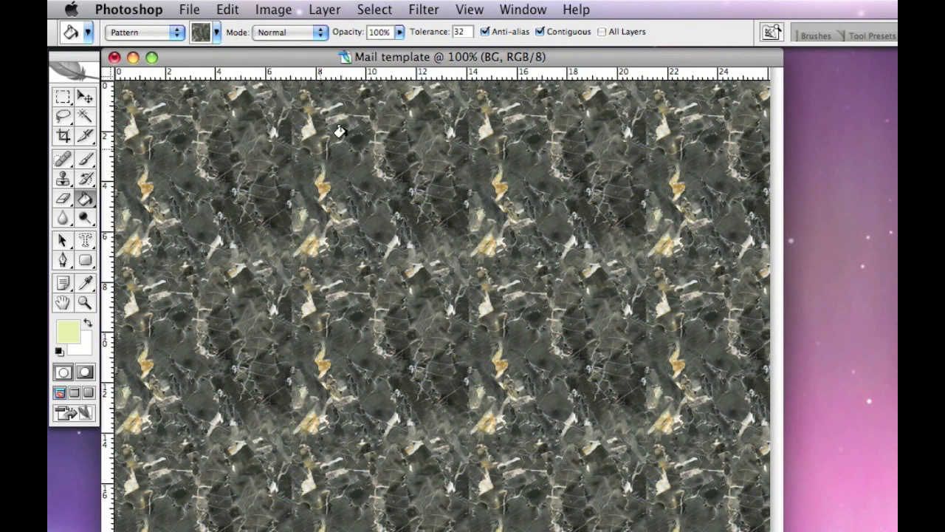
# Add a new empty Paper layer above BG, with the Move tool active
pyautogui.click(86, 97)
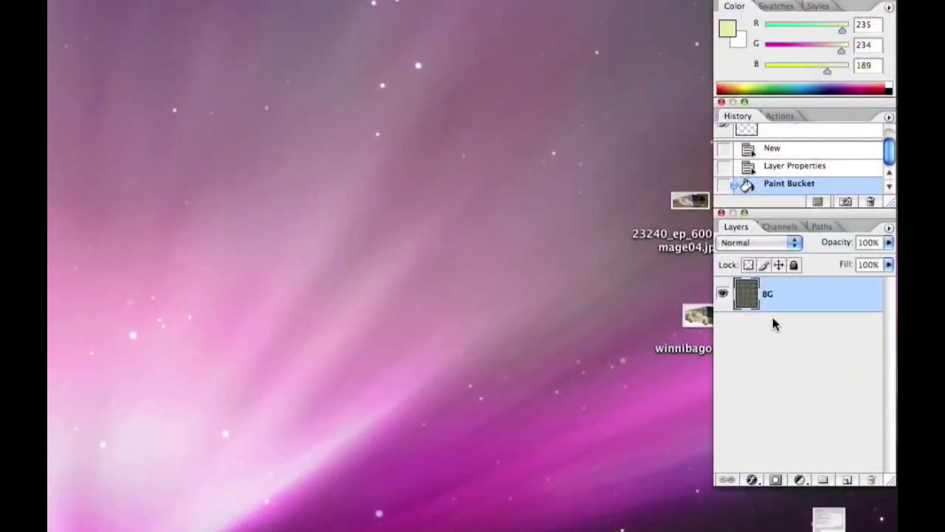
pyautogui.click(846, 481)
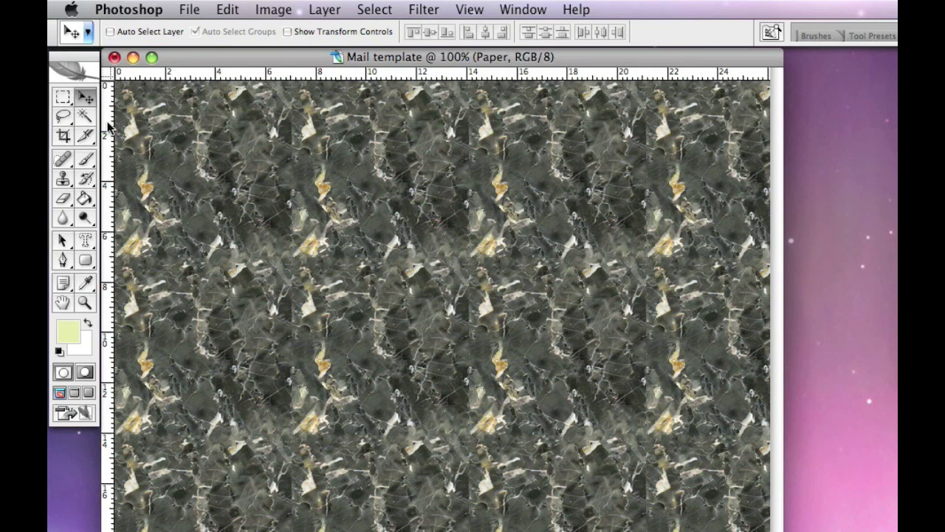
# Place a vertical margin guide near 2 from the canvas's left edge
pyautogui.moveTo(109, 127); pyautogui.dragTo(167, 132)
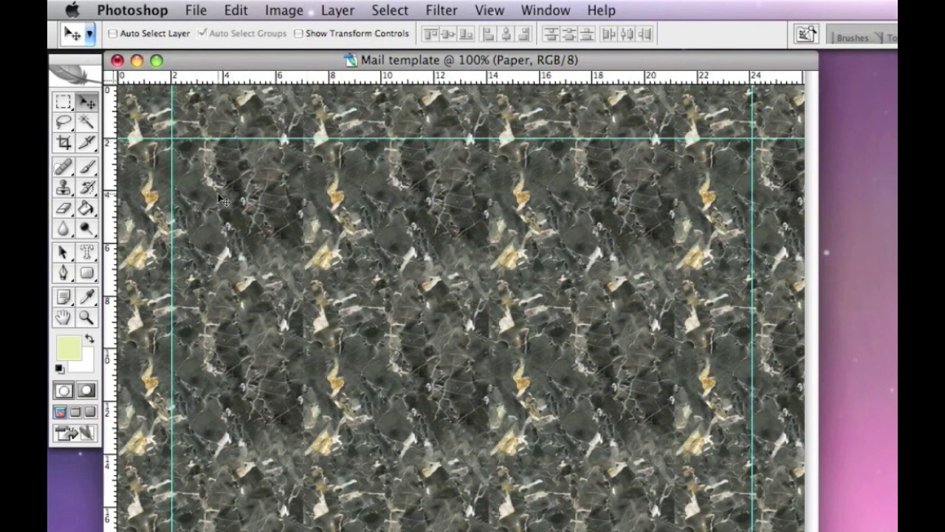
pyautogui.click(88, 275)
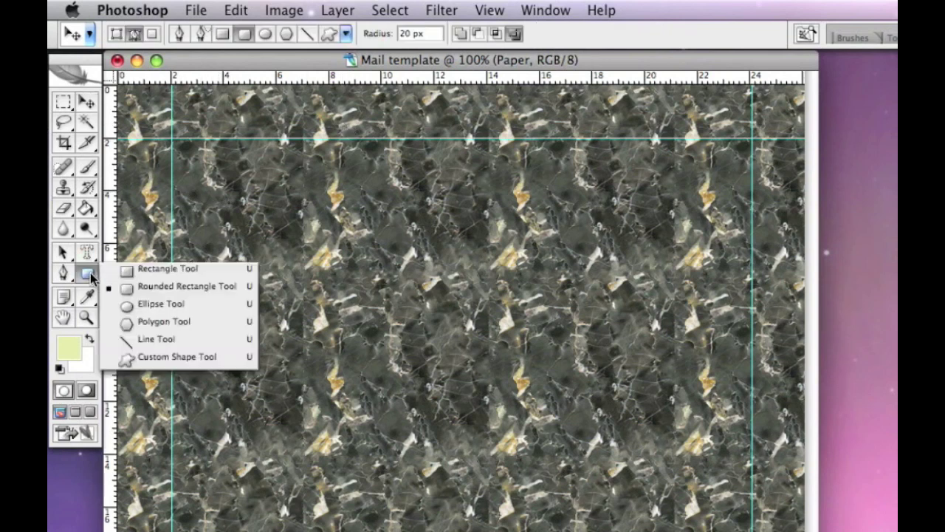
pyautogui.click(182, 288)
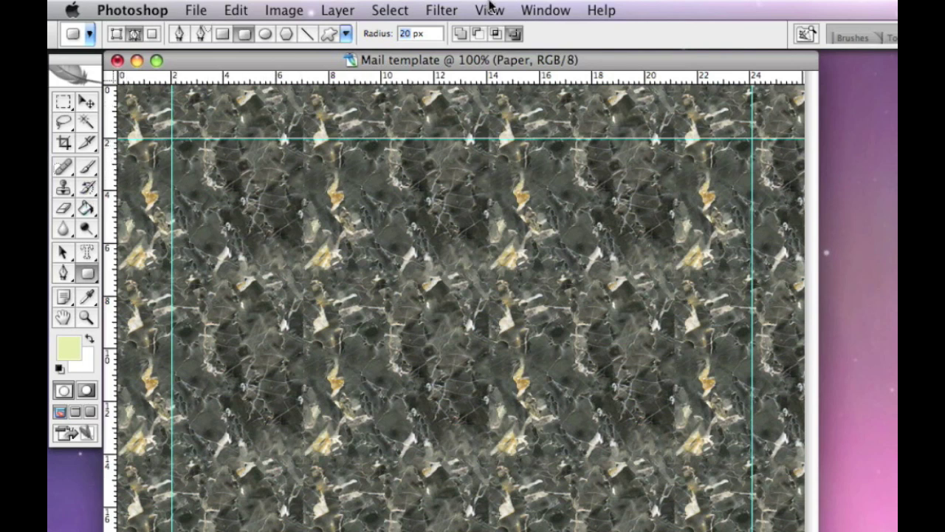
pyautogui.click(391, 11)
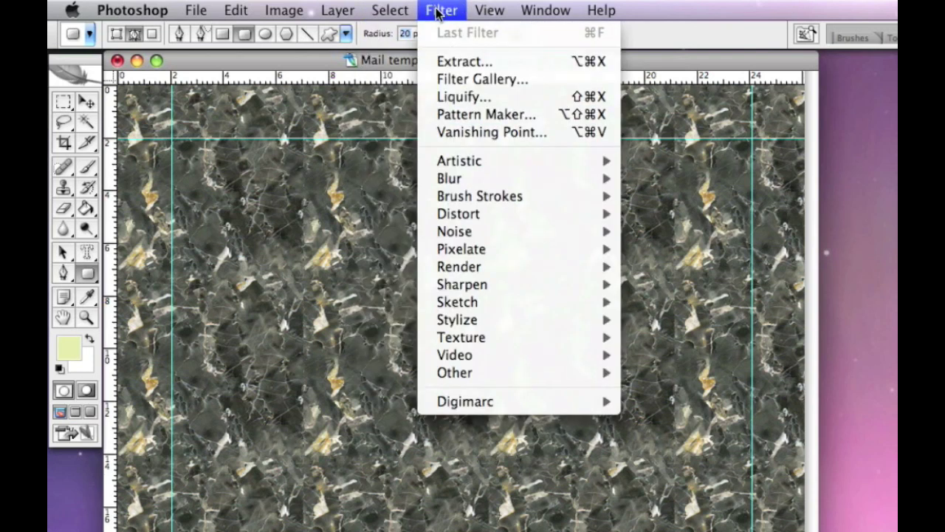
pyautogui.moveTo(341, 12)
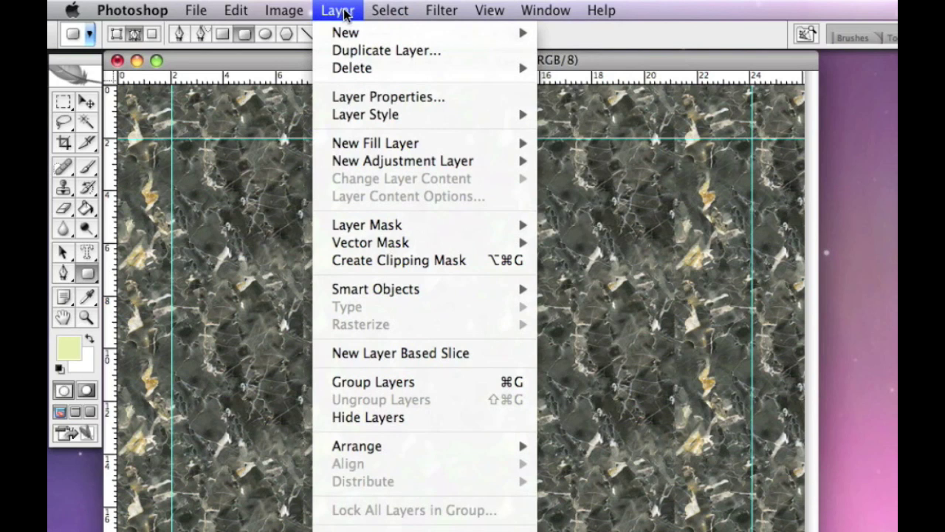
pyautogui.moveTo(441, 12)
pyautogui.moveTo(488, 12)
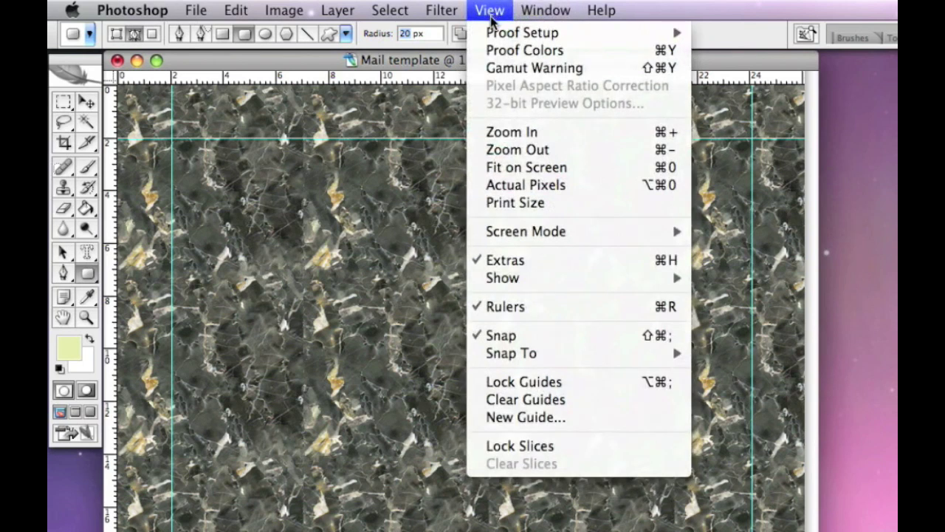
pyautogui.moveTo(520, 354)
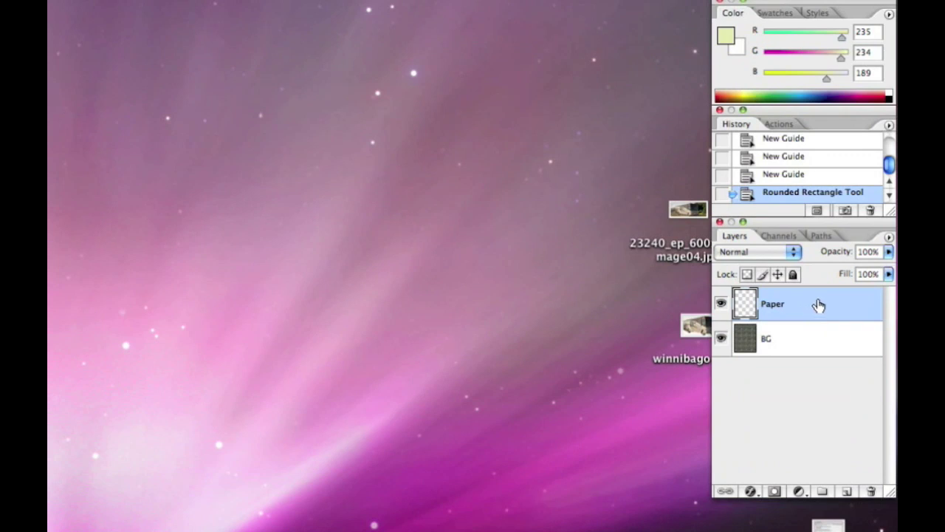
# Load the rounded-rectangle Work Path as a selection from the Paths panel
pyautogui.click(822, 236)
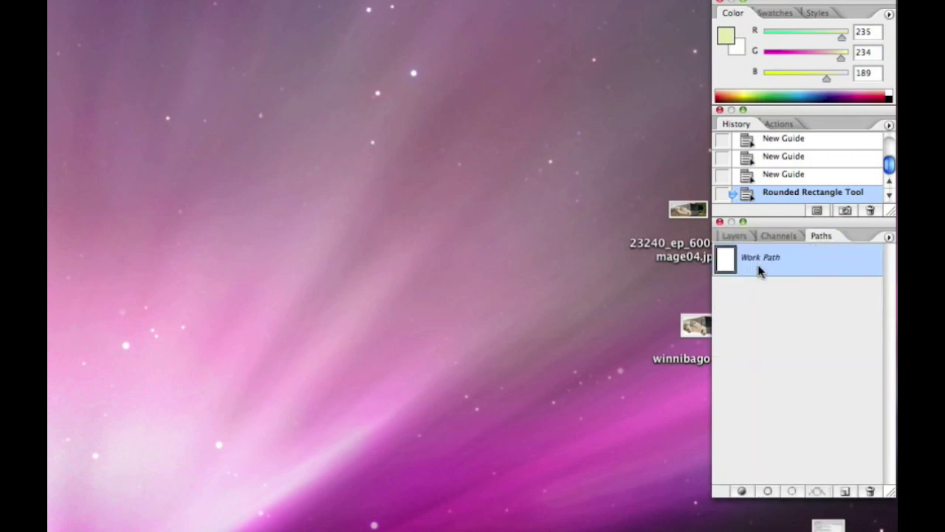
pyautogui.click(792, 493)
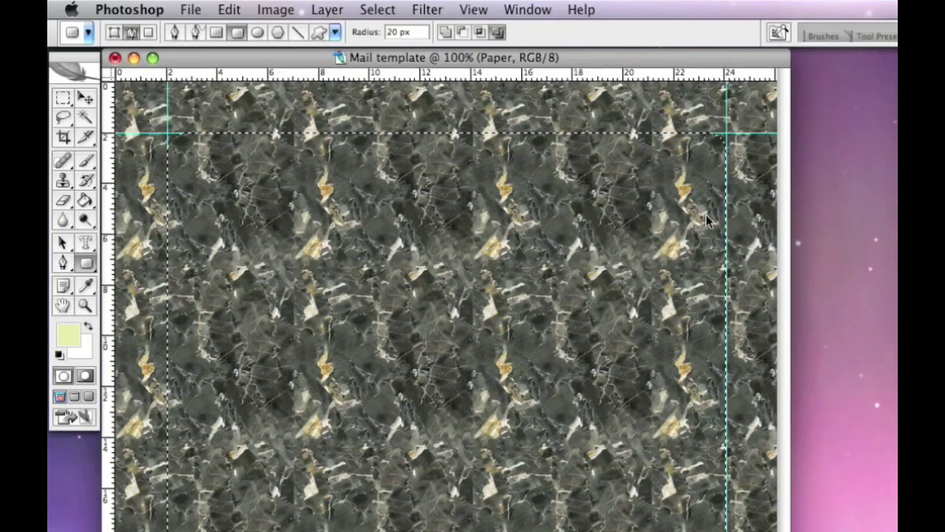
# Set the Paint Bucket to Pattern and load the Color Paper library
pyautogui.click(86, 202)
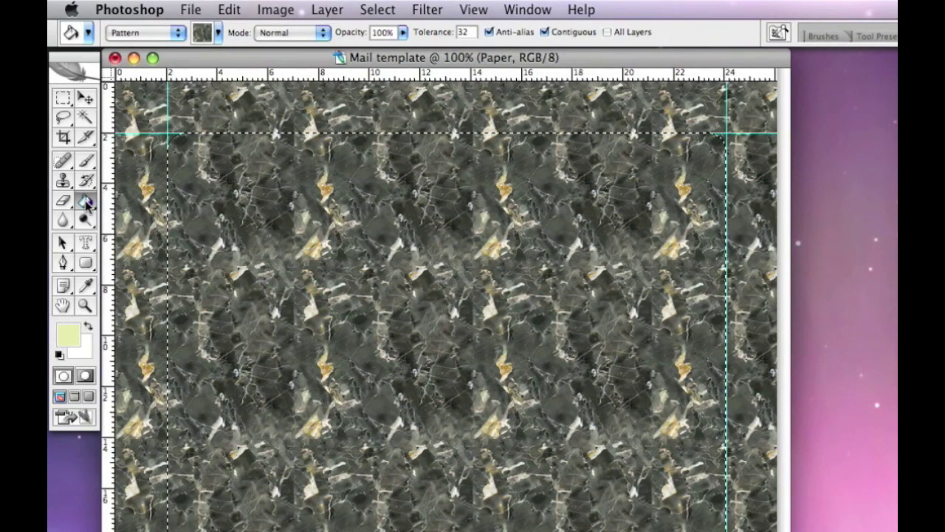
pyautogui.click(218, 33)
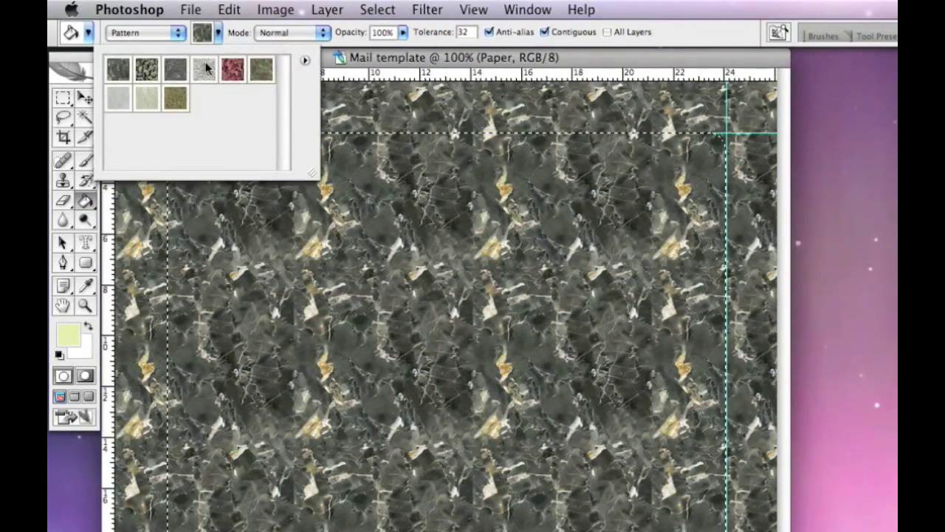
pyautogui.click(305, 60)
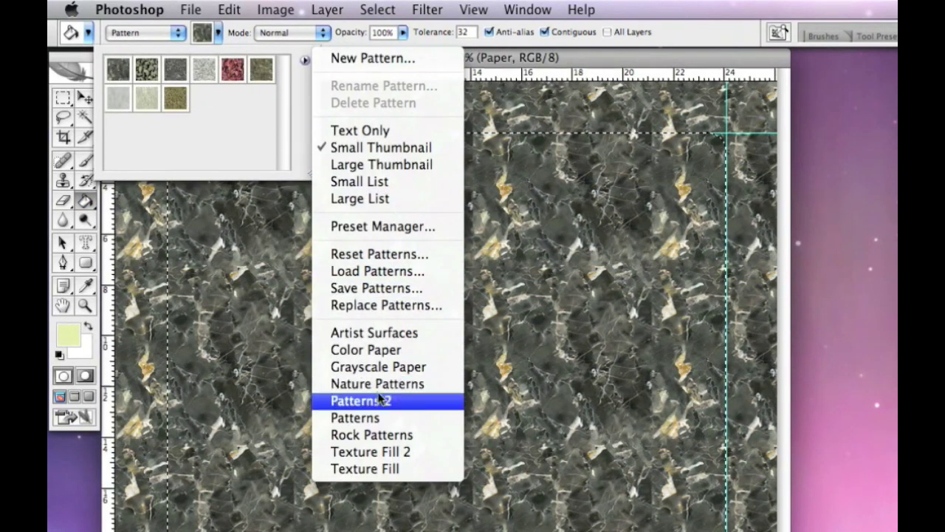
pyautogui.click(369, 351)
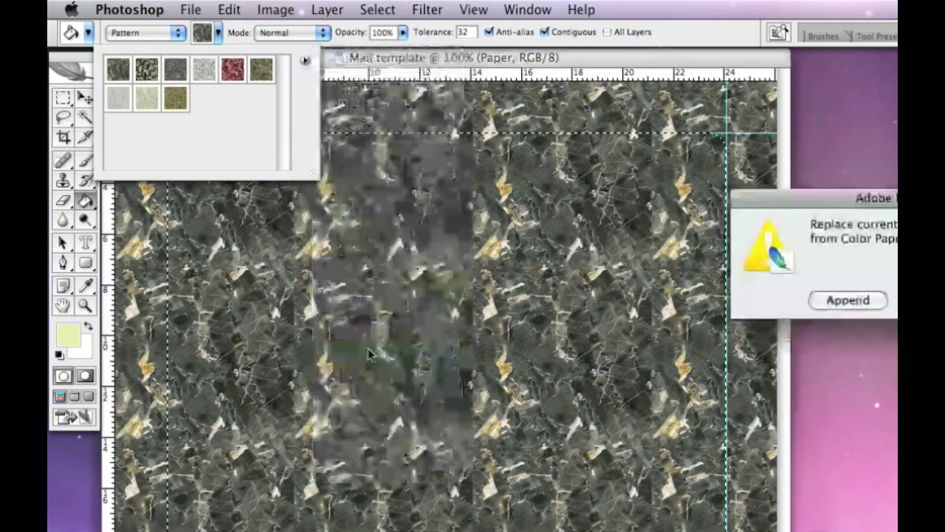
pyautogui.press('Return')
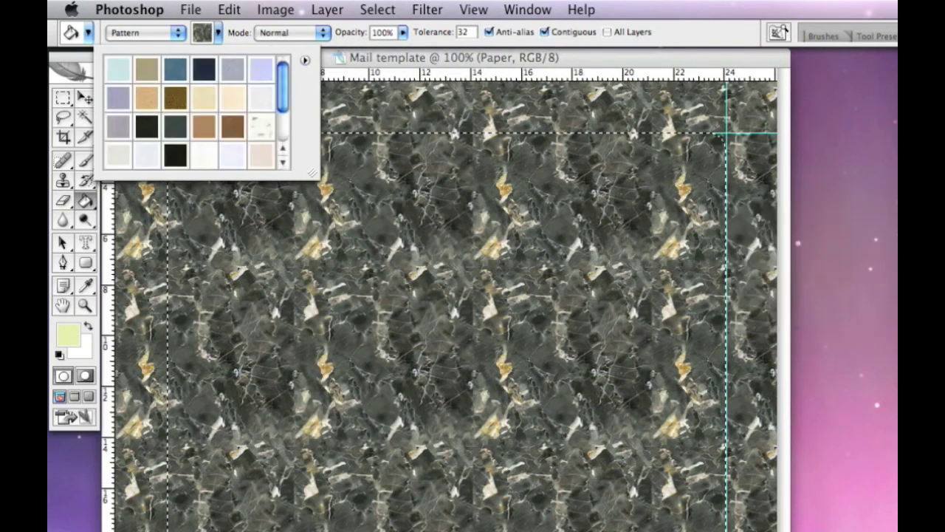
# Fill the rounded panel with the beige paper pattern, then deselect
pyautogui.click(203, 102)
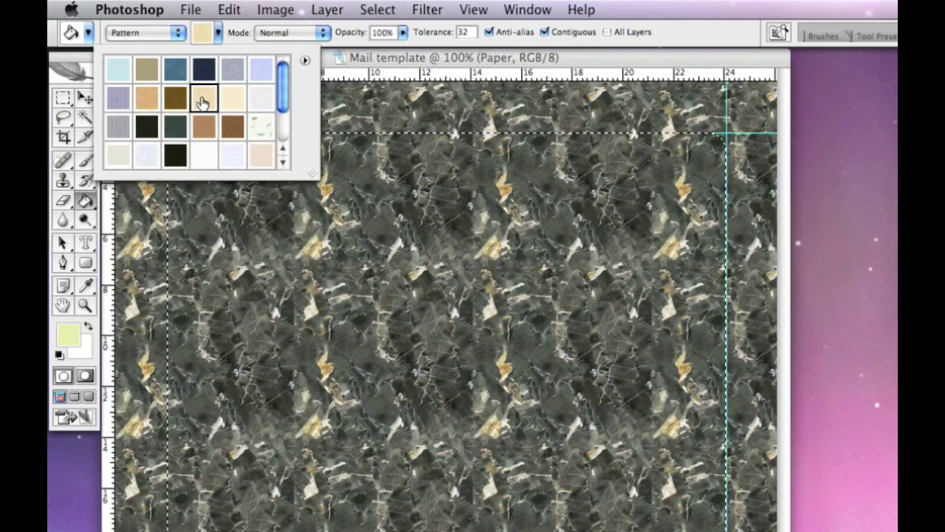
pyautogui.click(326, 56)
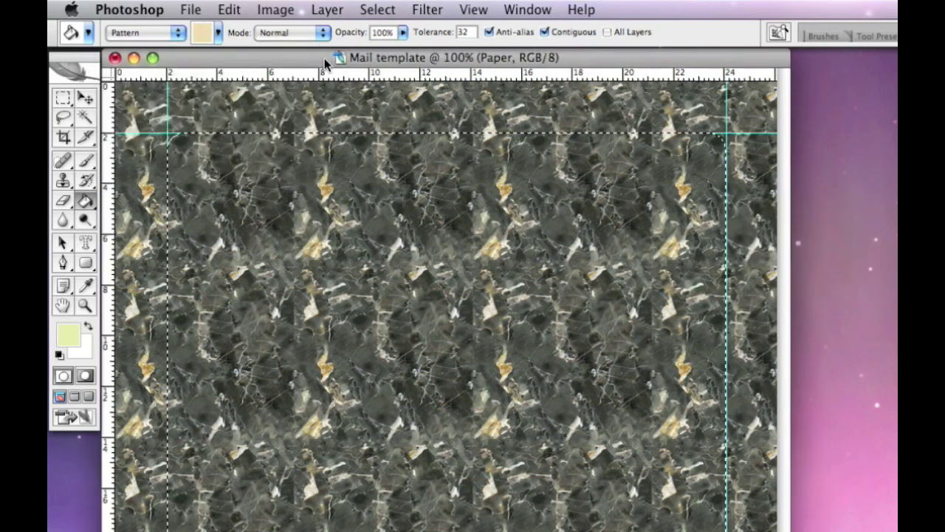
pyautogui.click(219, 181)
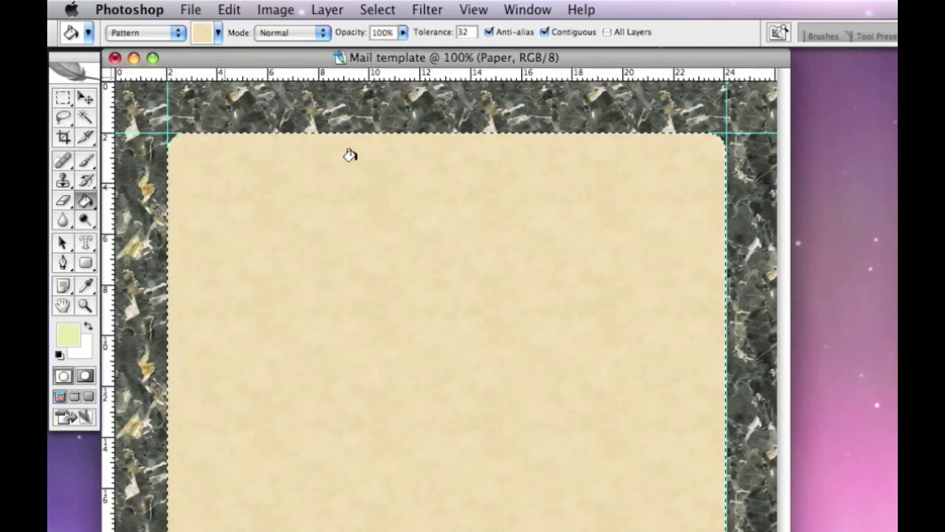
pyautogui.click(378, 10)
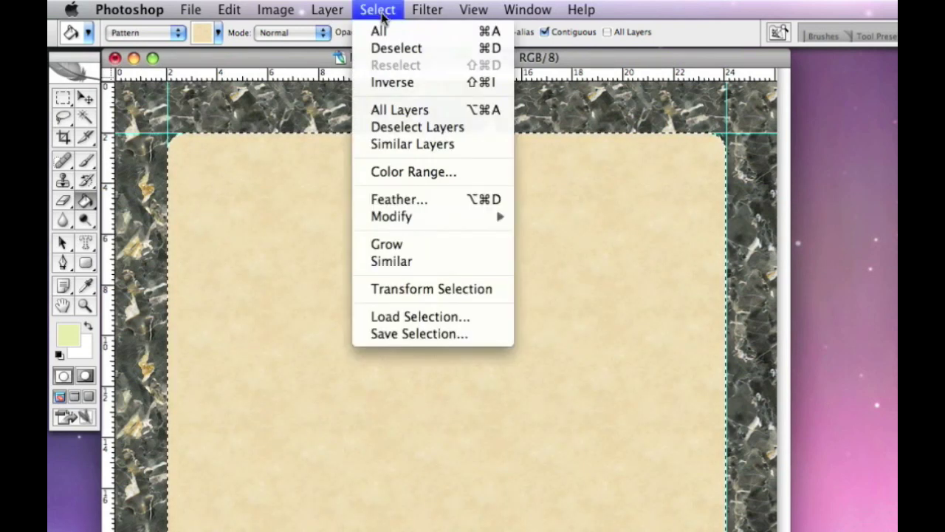
pyautogui.click(397, 48)
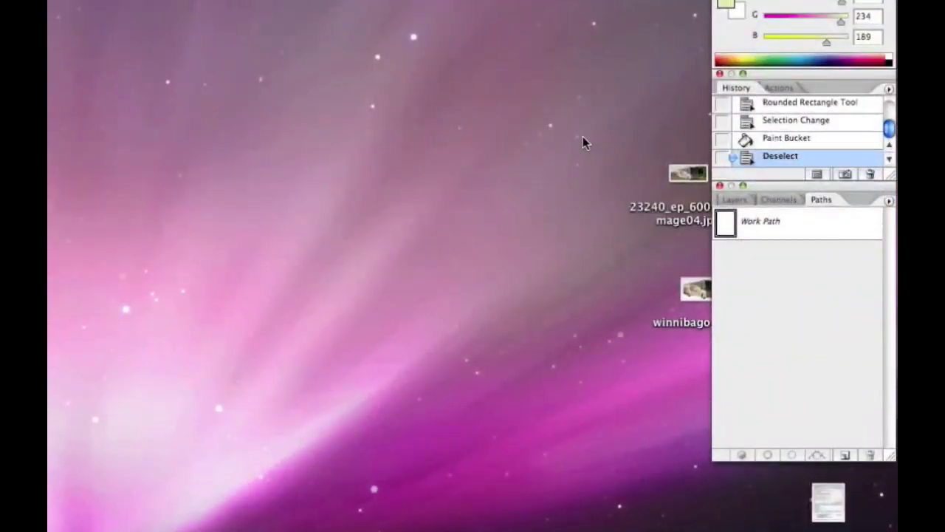
pyautogui.click(735, 201)
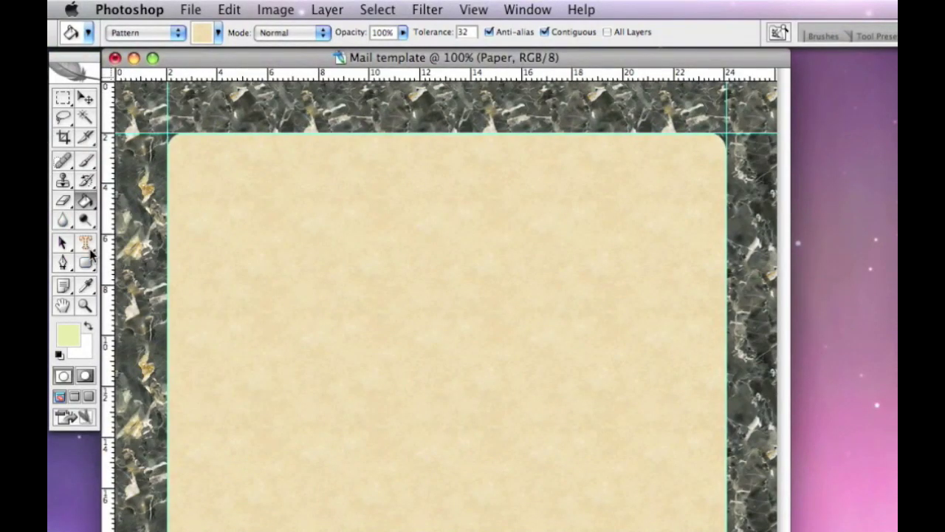
pyautogui.click(85, 243)
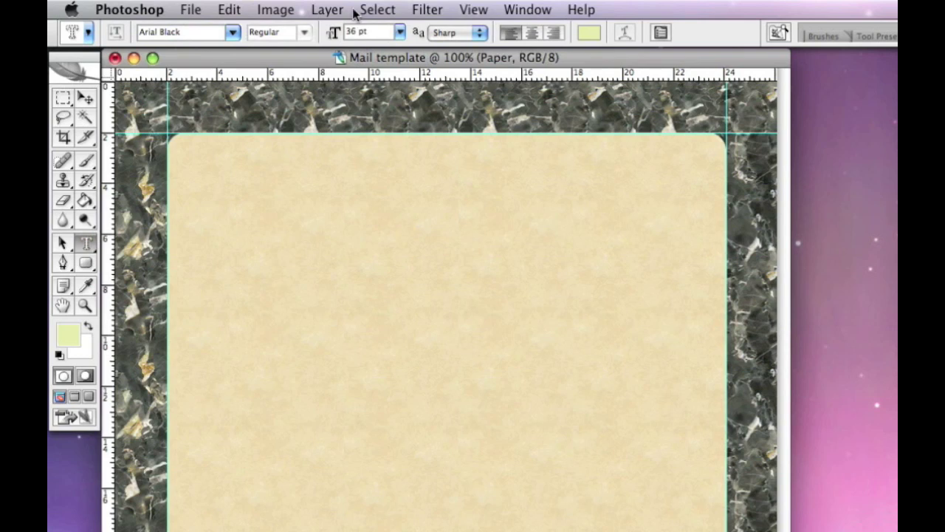
pyautogui.click(232, 33)
pyautogui.click(236, 34)
pyautogui.doubleClick(351, 31)
pyautogui.click(206, 178)
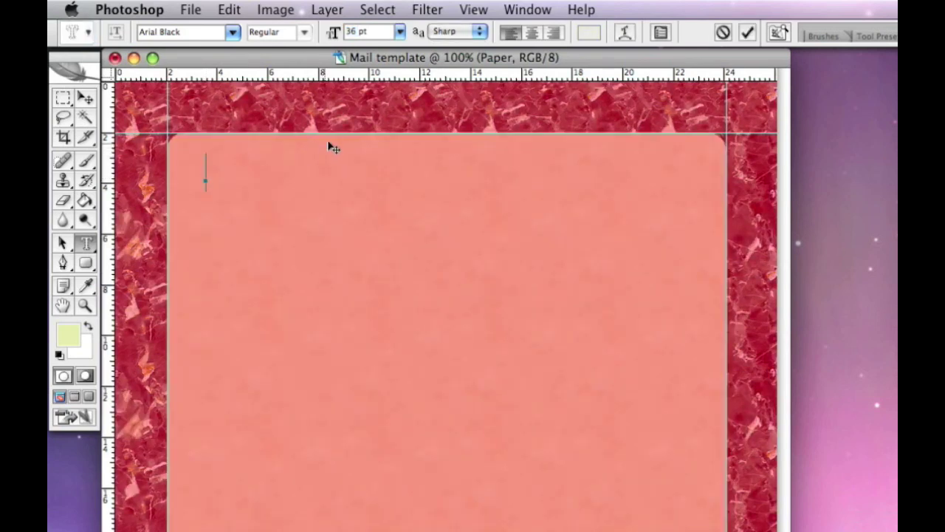
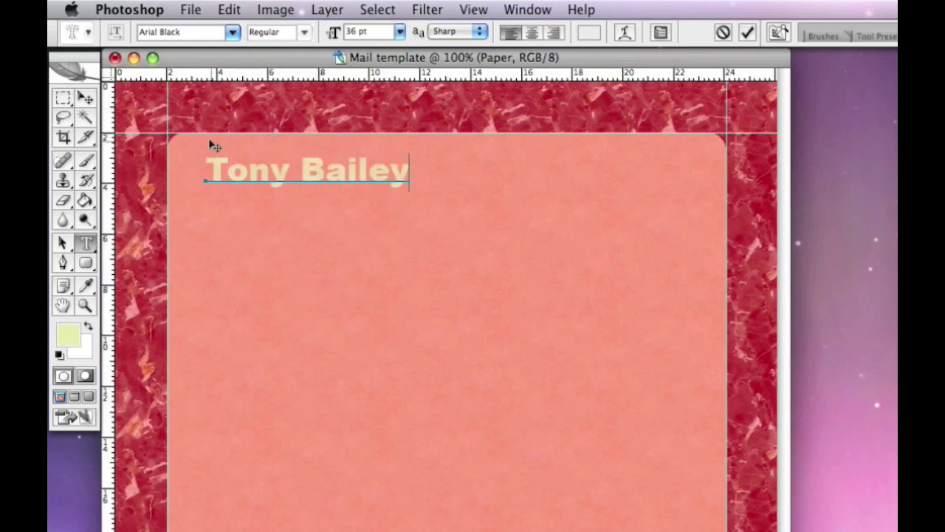
pyautogui.click(85, 98)
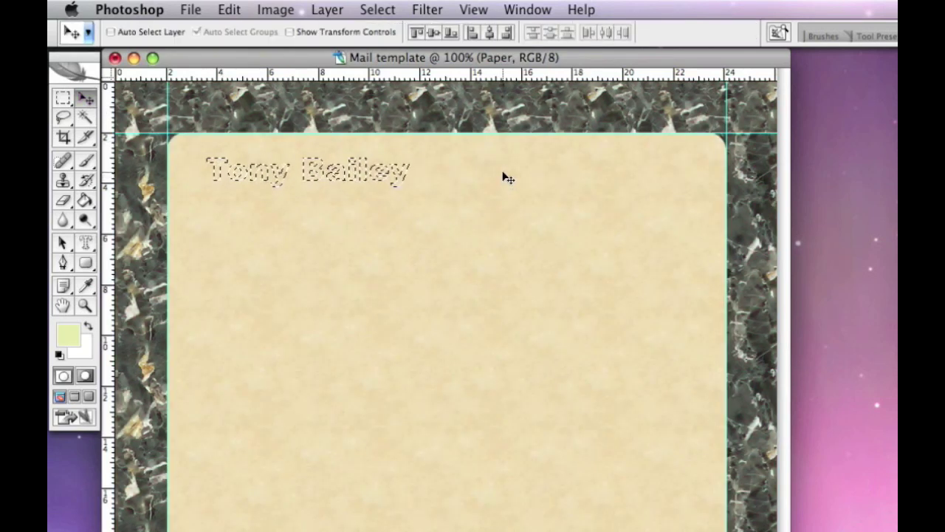
pyautogui.press('super+j')
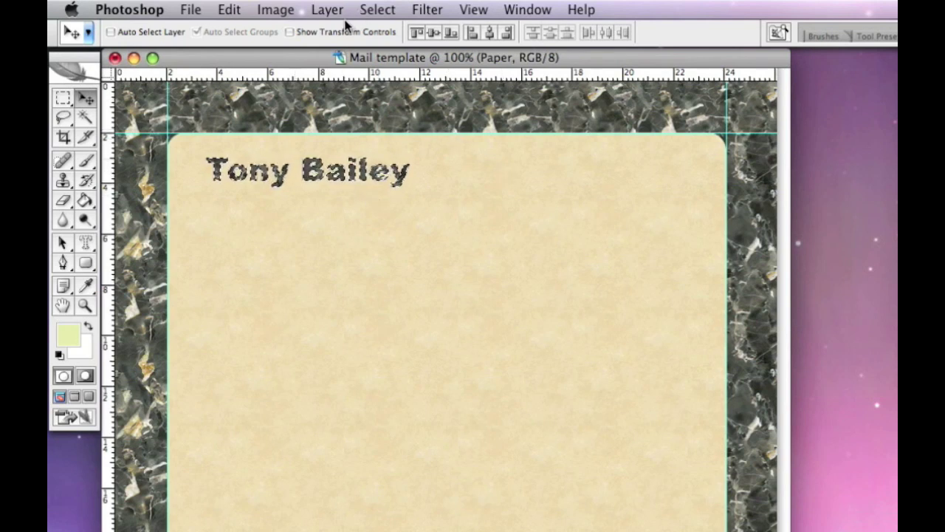
pyautogui.click(377, 9)
pyautogui.click(392, 45)
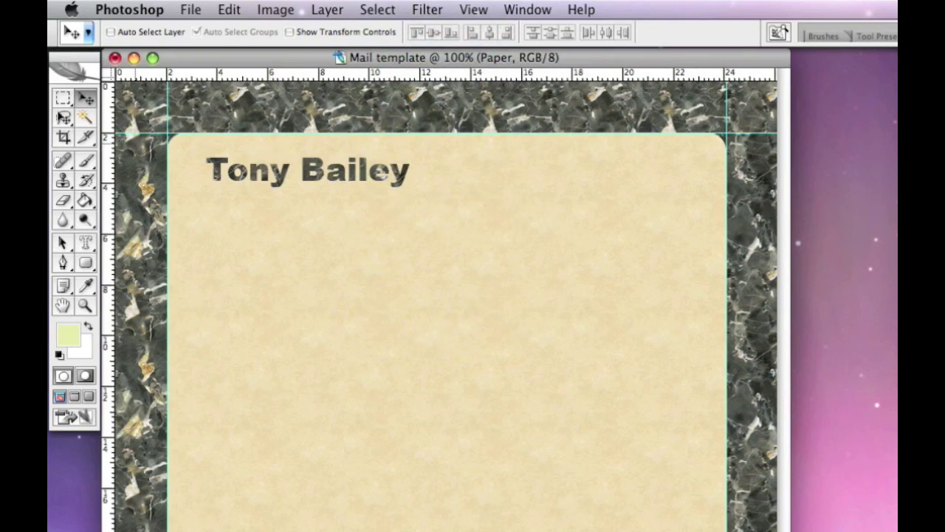
pyautogui.click(64, 99)
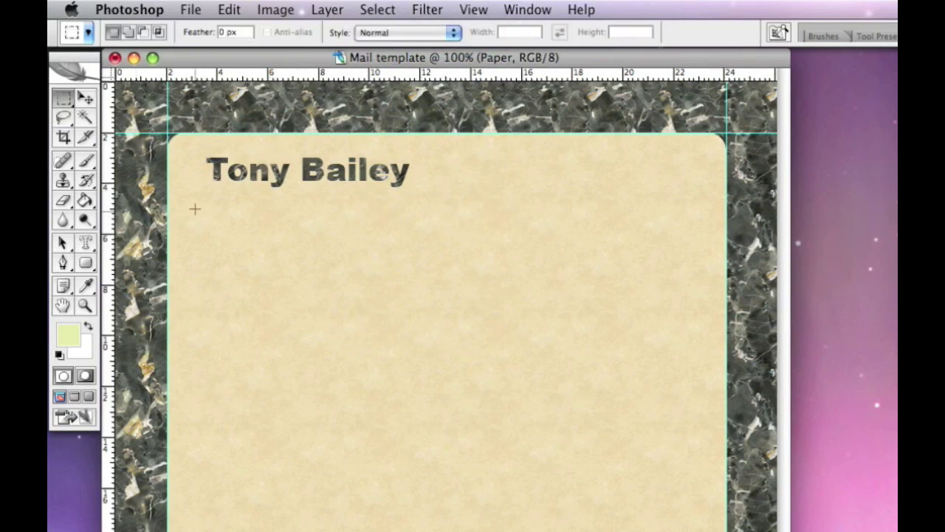
pyautogui.moveTo(210, 205); pyautogui.dragTo(677, 213)
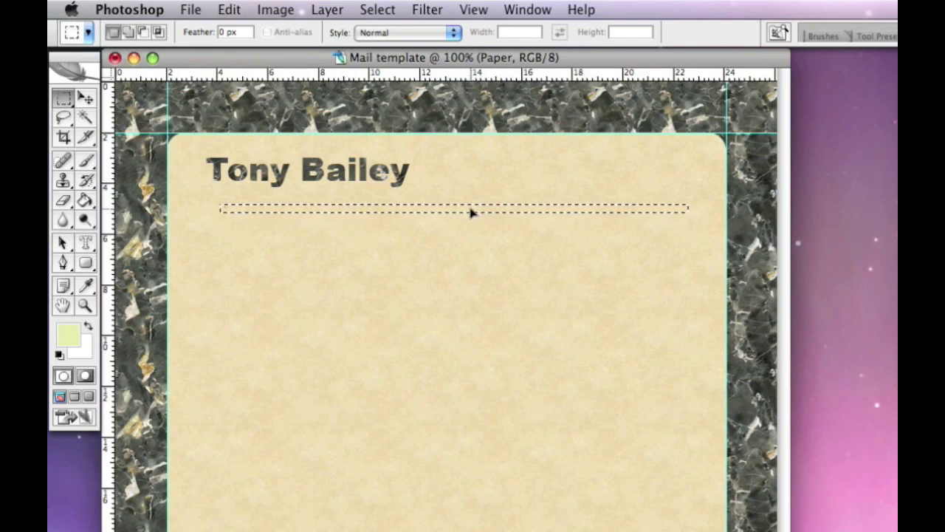
pyautogui.moveTo(465, 212); pyautogui.dragTo(467, 214)
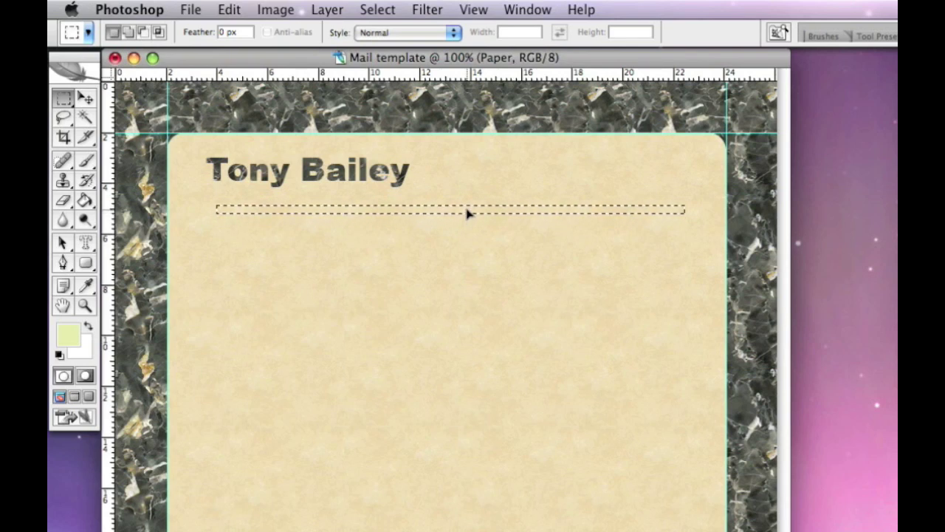
pyautogui.moveTo(470, 214); pyautogui.dragTo(470, 207)
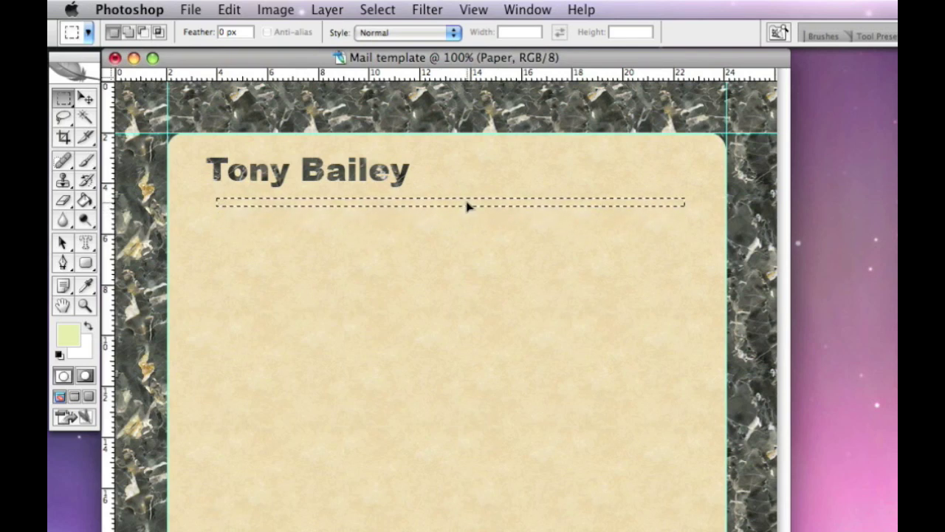
# Delete the strip from the paper layer to reveal the marble, then deselect
pyautogui.click(86, 99)
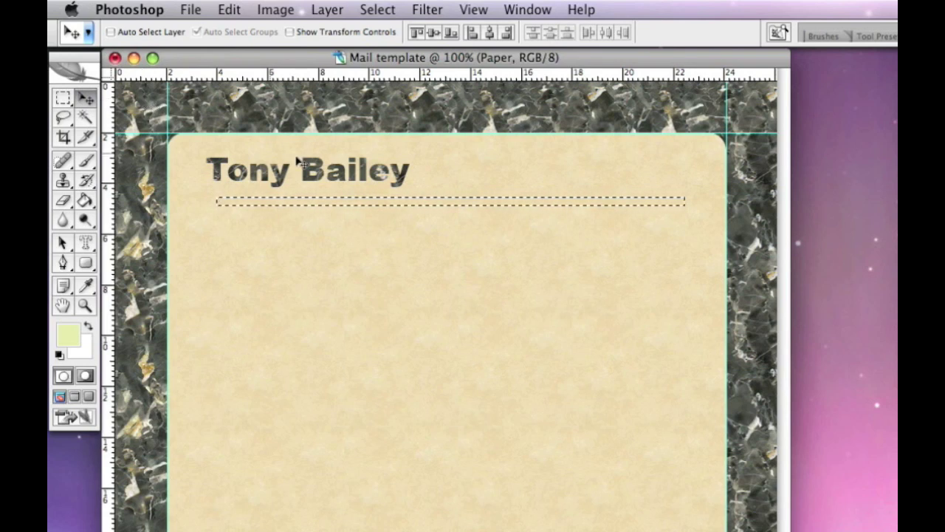
pyautogui.press('Delete')
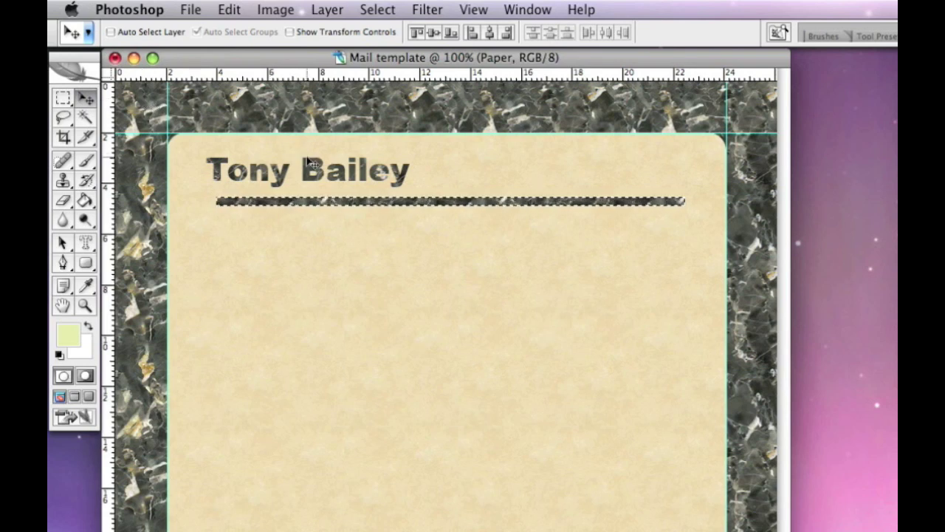
pyautogui.click(377, 11)
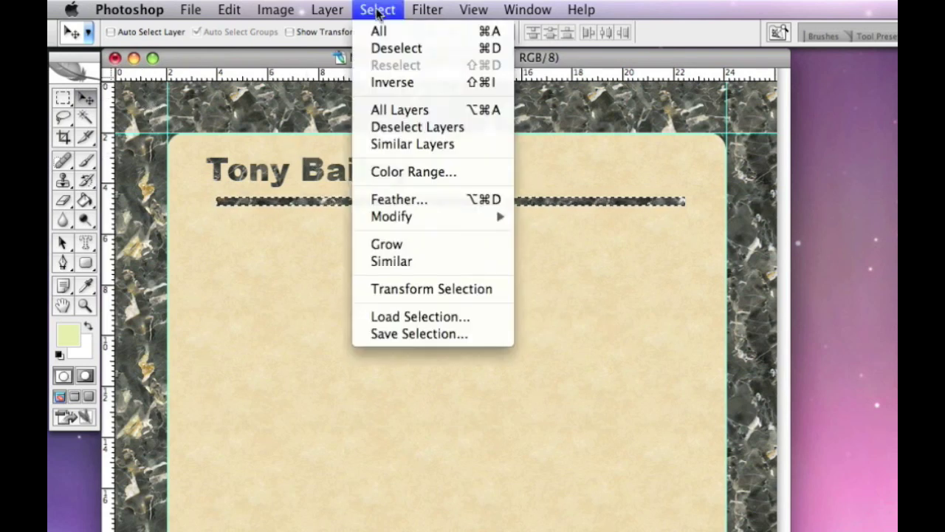
pyautogui.click(393, 48)
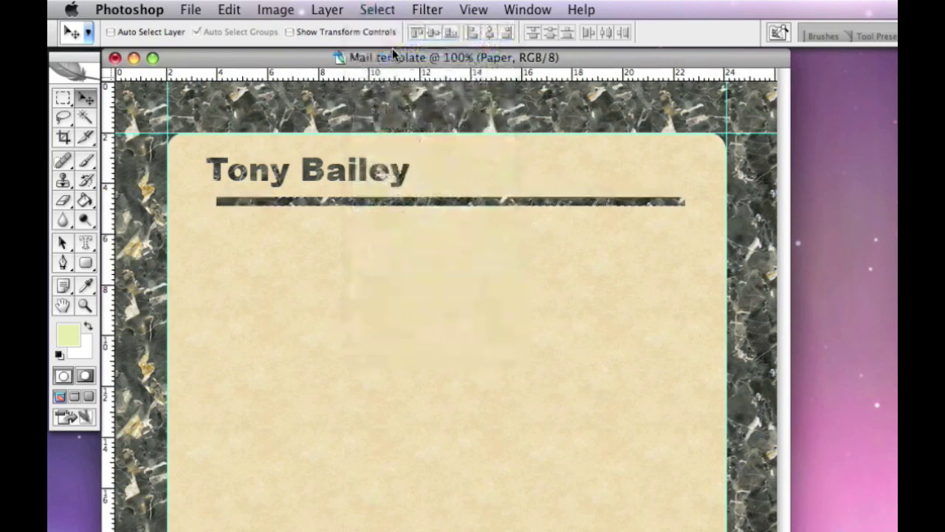
# Apply a Drop Shadow to the paper layer: Multiply, 75% opacity, 120°, 5 px distance and size
pyautogui.click(342, 9)
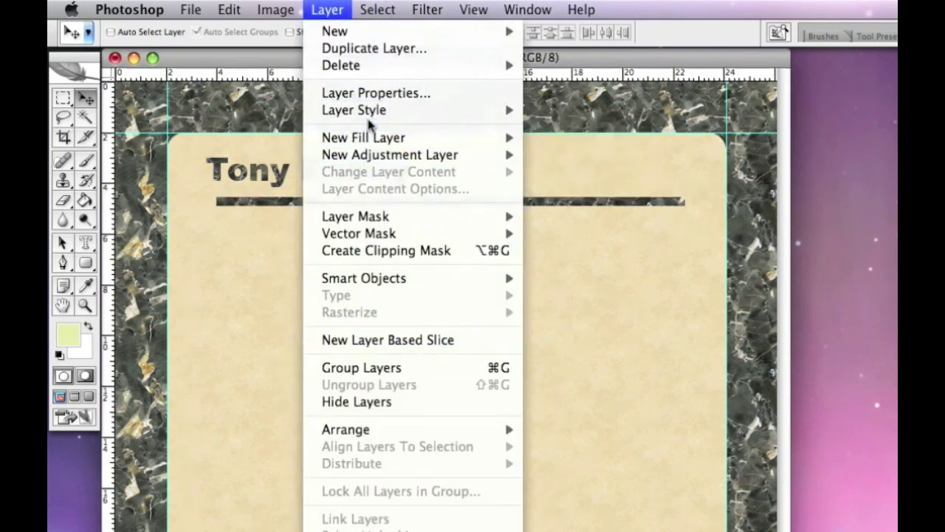
pyautogui.moveTo(375, 111)
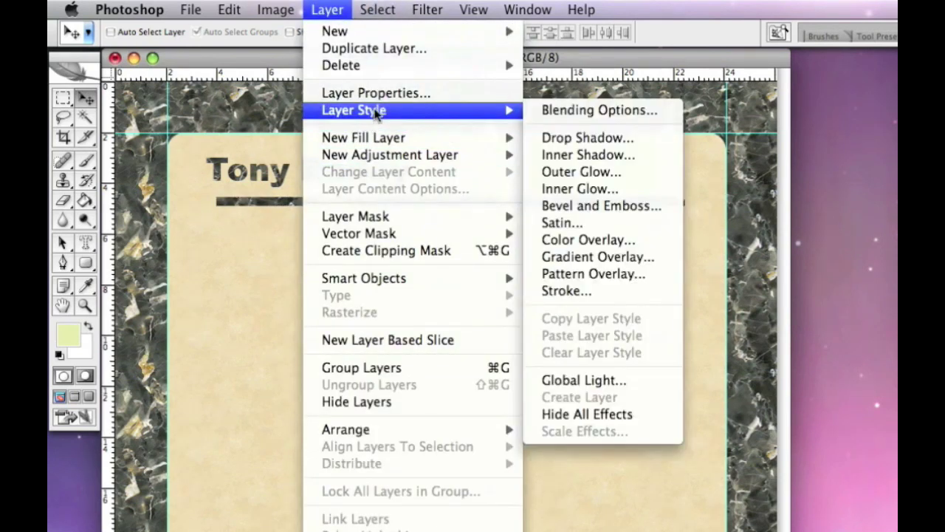
pyautogui.click(591, 137)
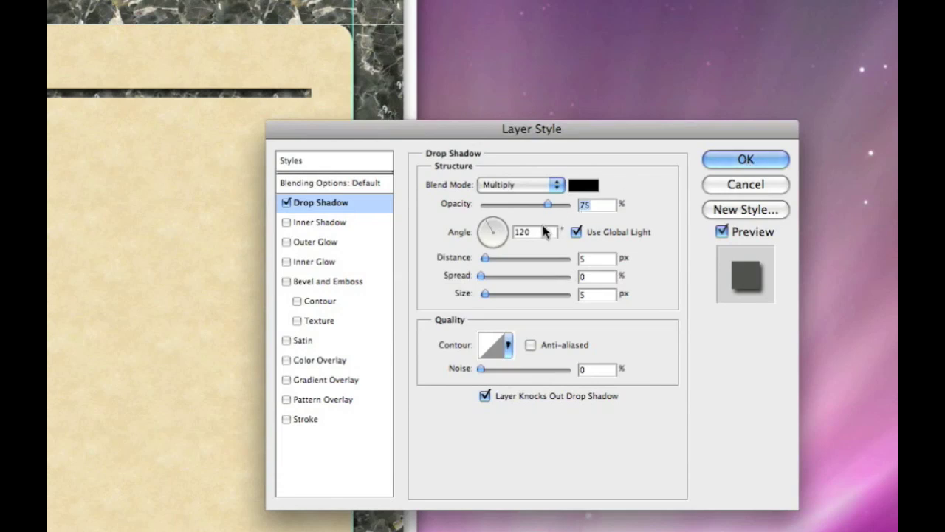
pyautogui.click(747, 159)
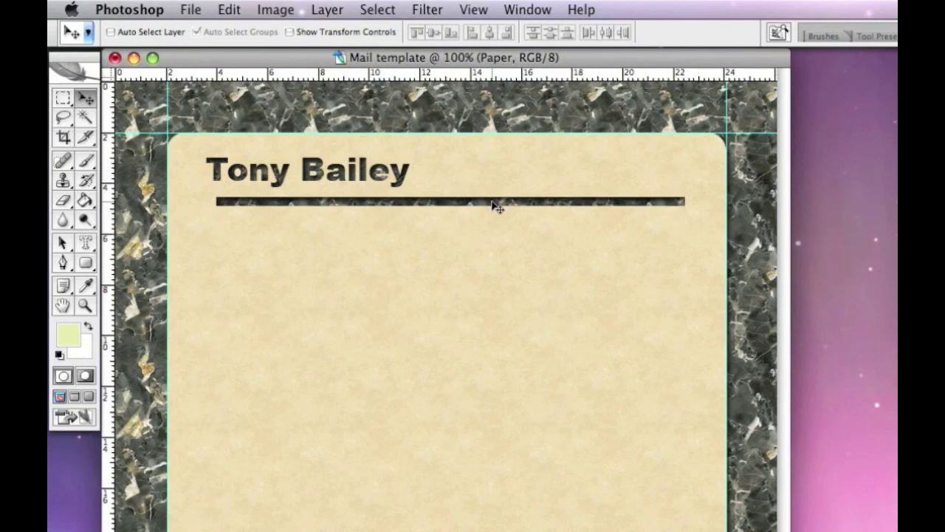
# Start saving Mail template.psd in Photoshop format into the Documents › Mail templates folder
pyautogui.click(189, 12)
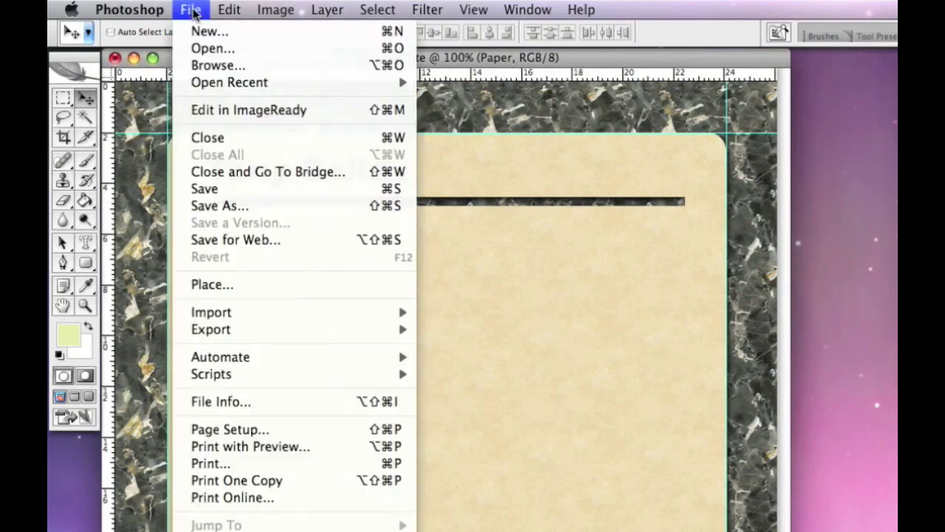
pyautogui.click(211, 205)
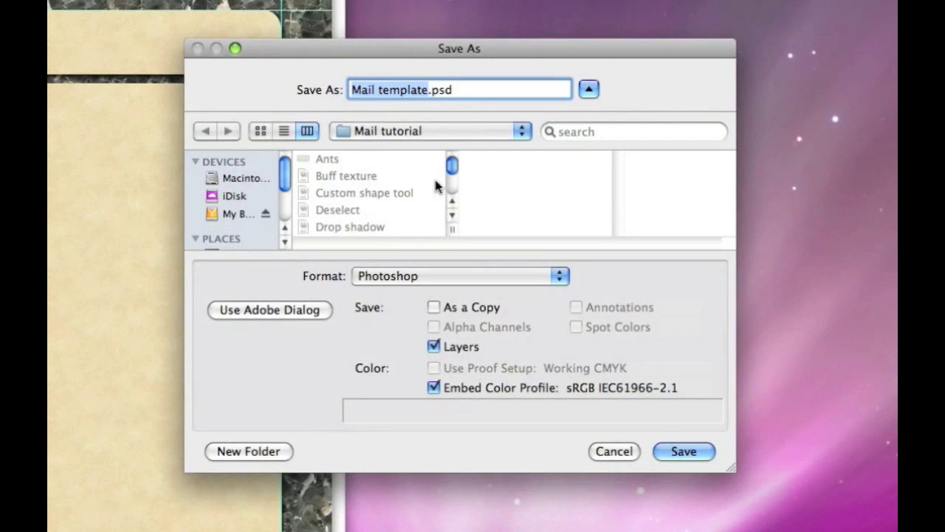
pyautogui.moveTo(455, 169)
pyautogui.mouseDown()
pyautogui.moveTo(456, 190)
pyautogui.moveTo(454, 165)
pyautogui.mouseUp()
pyautogui.moveTo(284, 177); pyautogui.dragTo(288, 205)
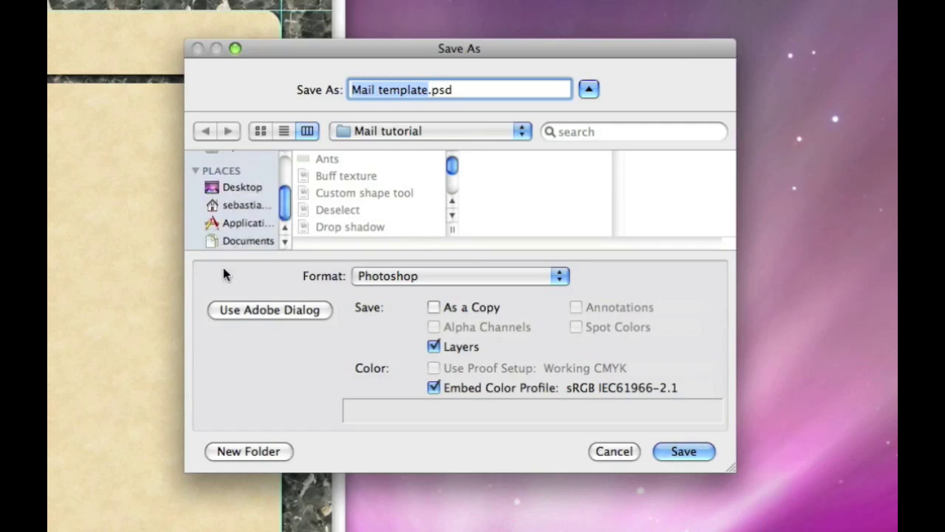
pyautogui.click(248, 242)
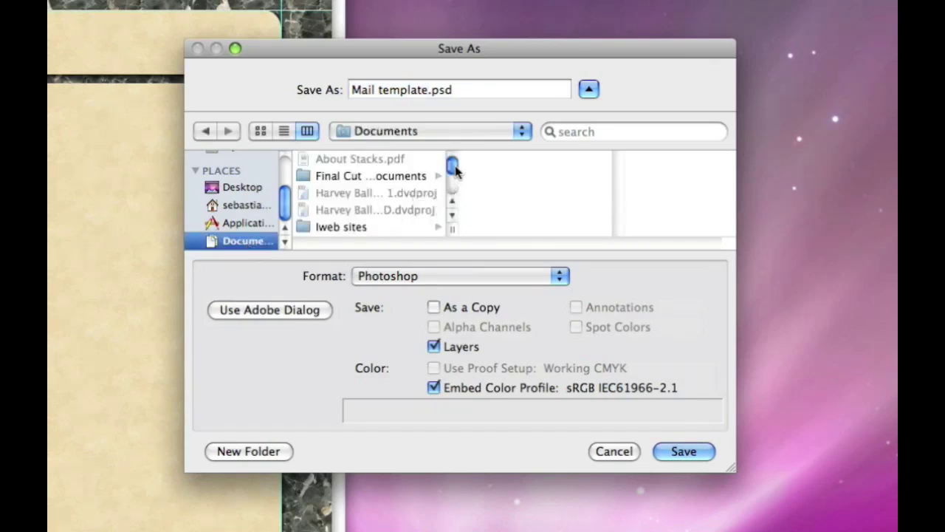
pyautogui.moveTo(453, 164); pyautogui.dragTo(451, 186)
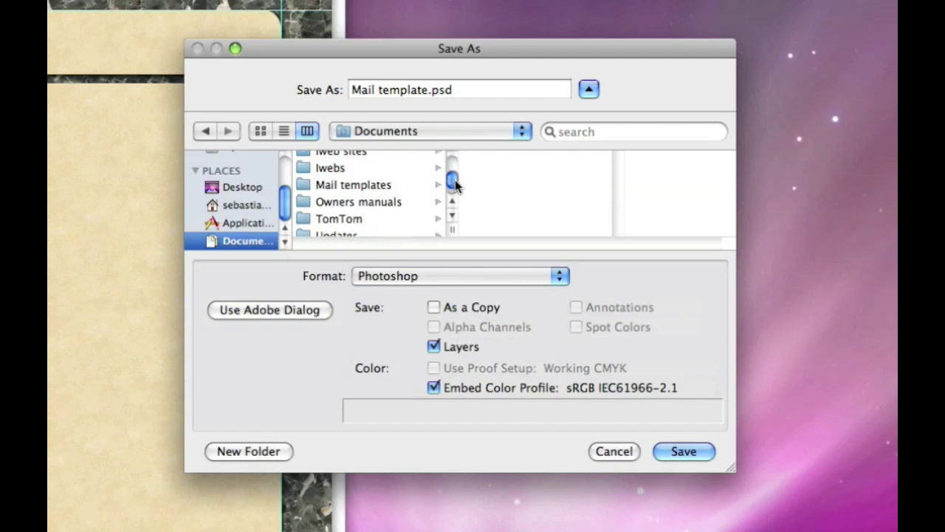
pyautogui.click(366, 185)
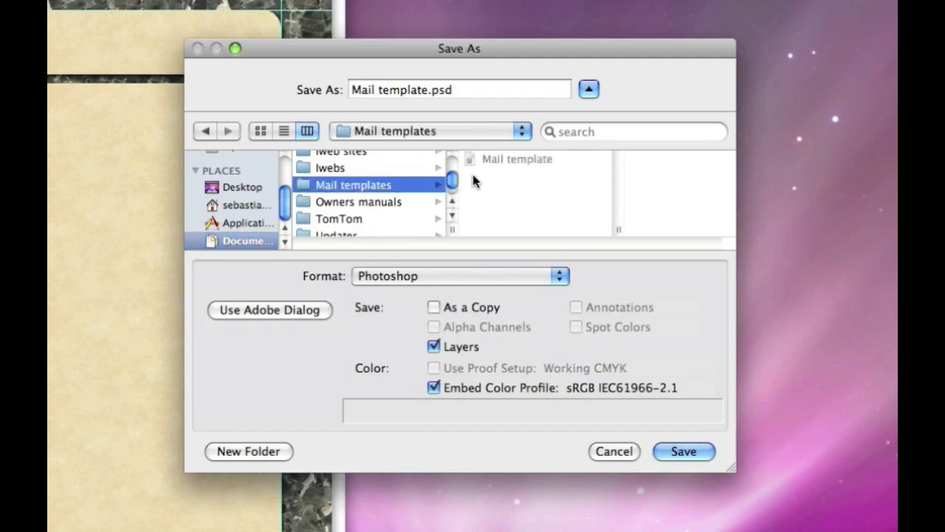